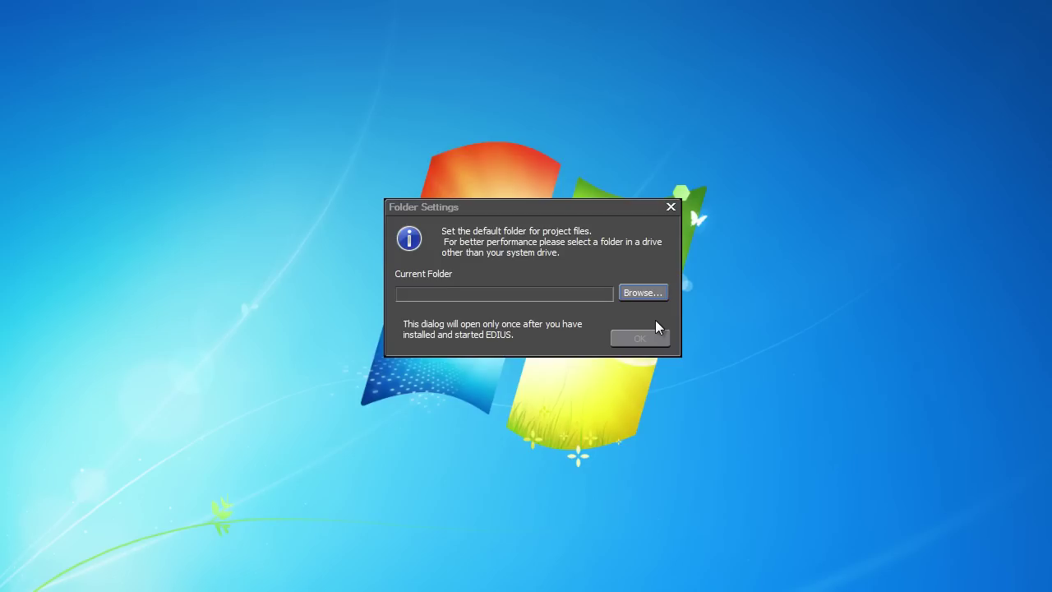
- Create an 'EDIUS projects' folder on VIDEODATA (X:) and select it as the project folder
left_click(640, 293)
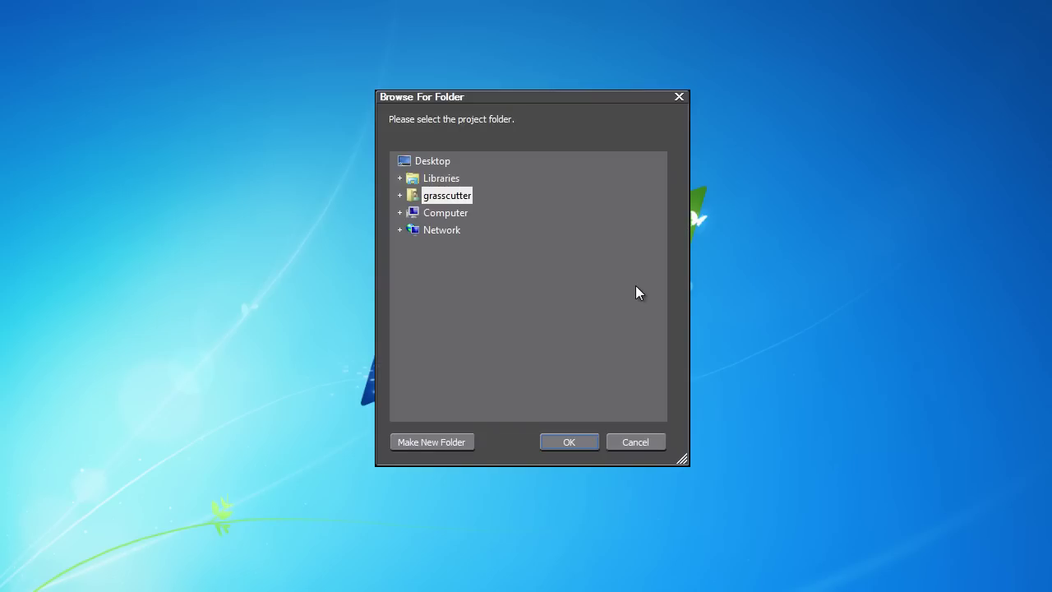
left_click(457, 215)
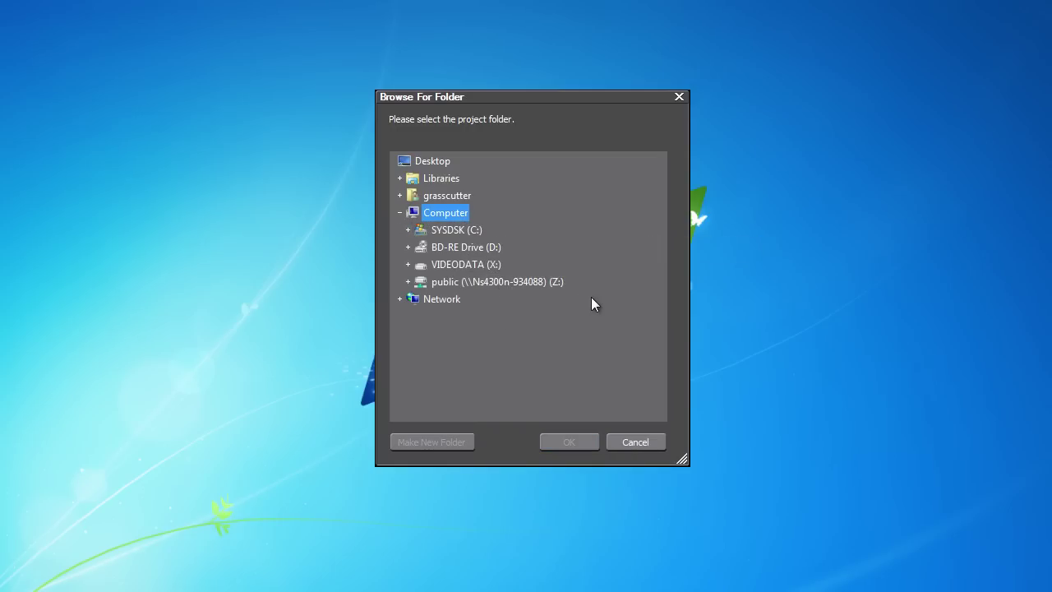
left_click(485, 264)
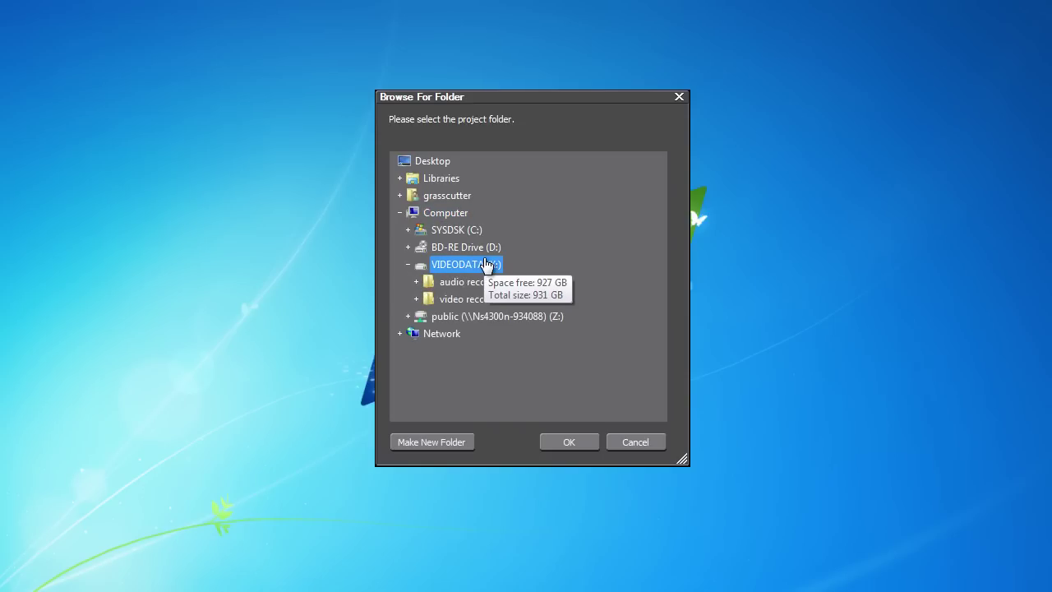
left_click(430, 444)
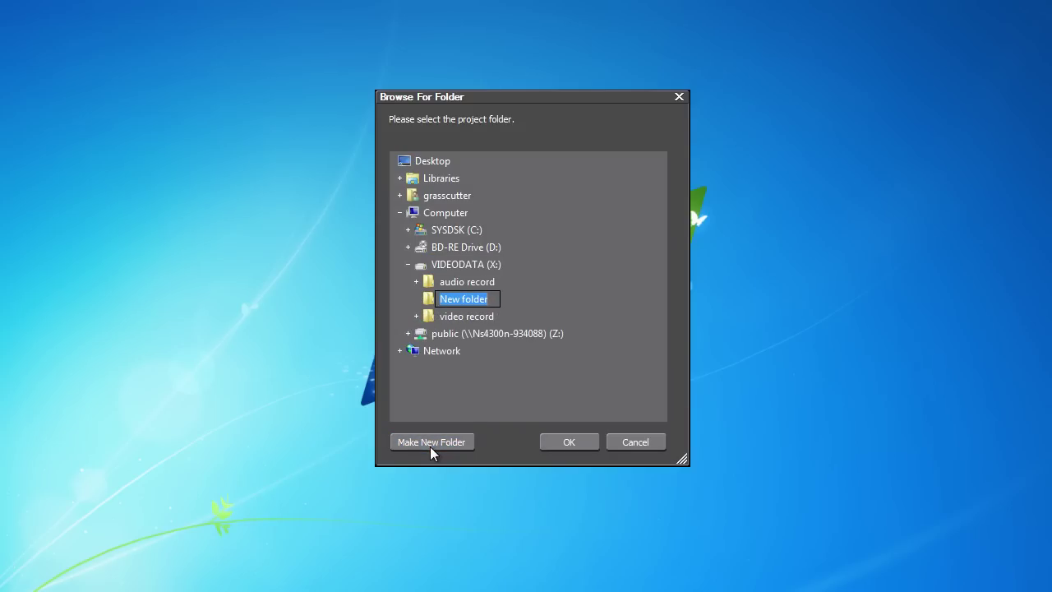
type("EDIUS")
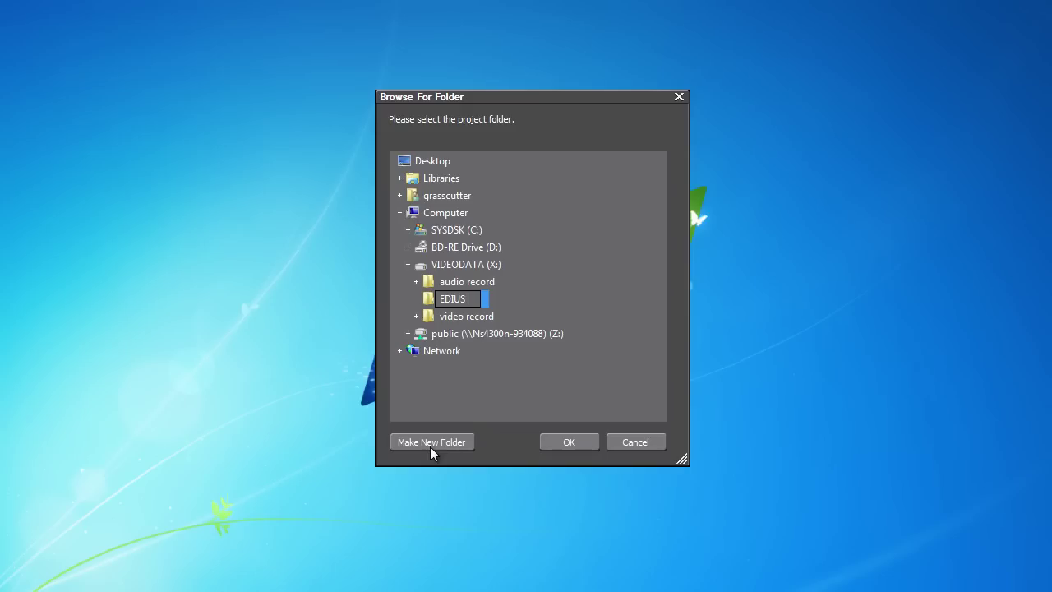
type(" project")
type("s")
left_click(584, 441)
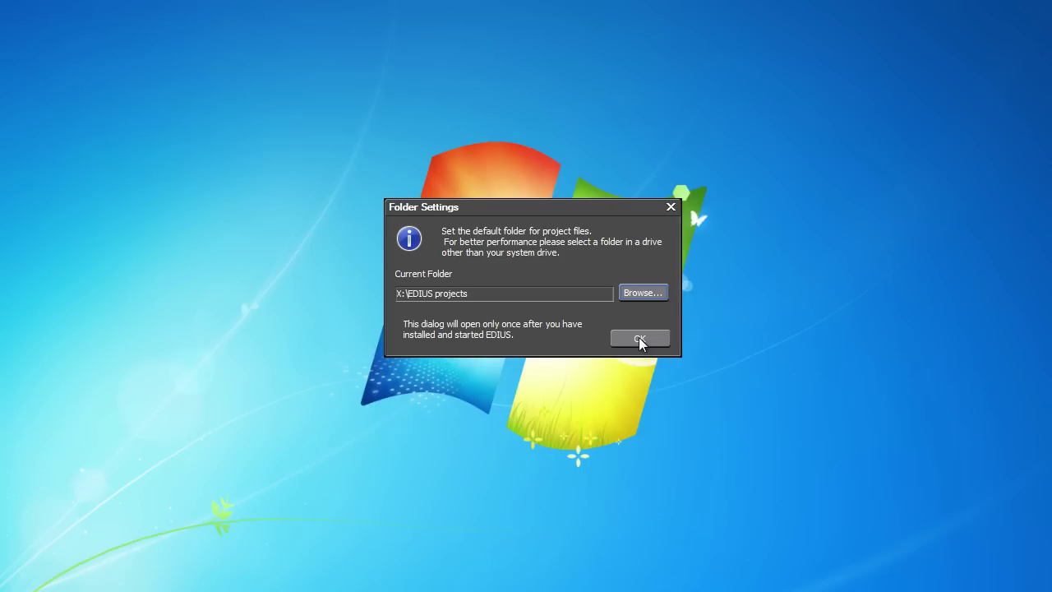
- Accept X:\EDIUS projects as the default project folder
left_click(639, 339)
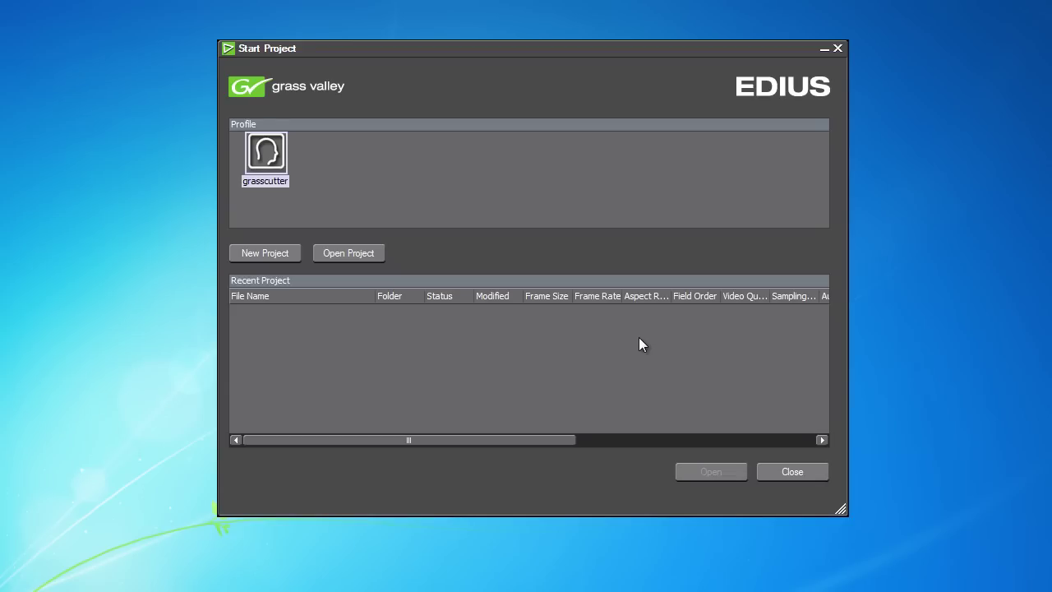
- Start a new project and tick 50i frame rate and 8bit depth for the HD presets
left_click(271, 254)
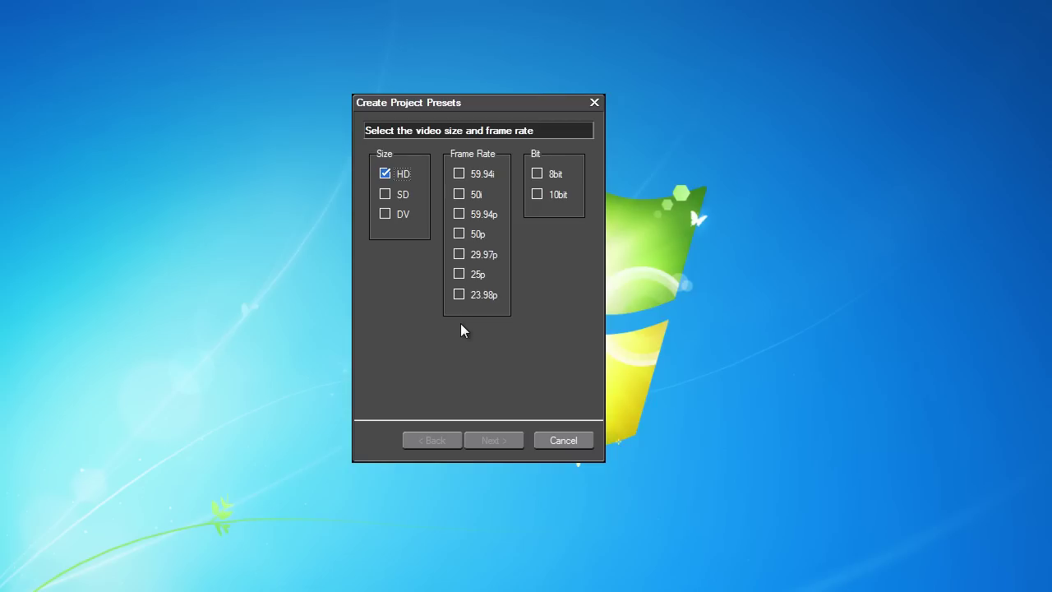
left_click(460, 194)
left_click(538, 175)
- Show the summary of the HD 50i 1920x1080 and 1440x1080 8bit presets to add
left_click(498, 443)
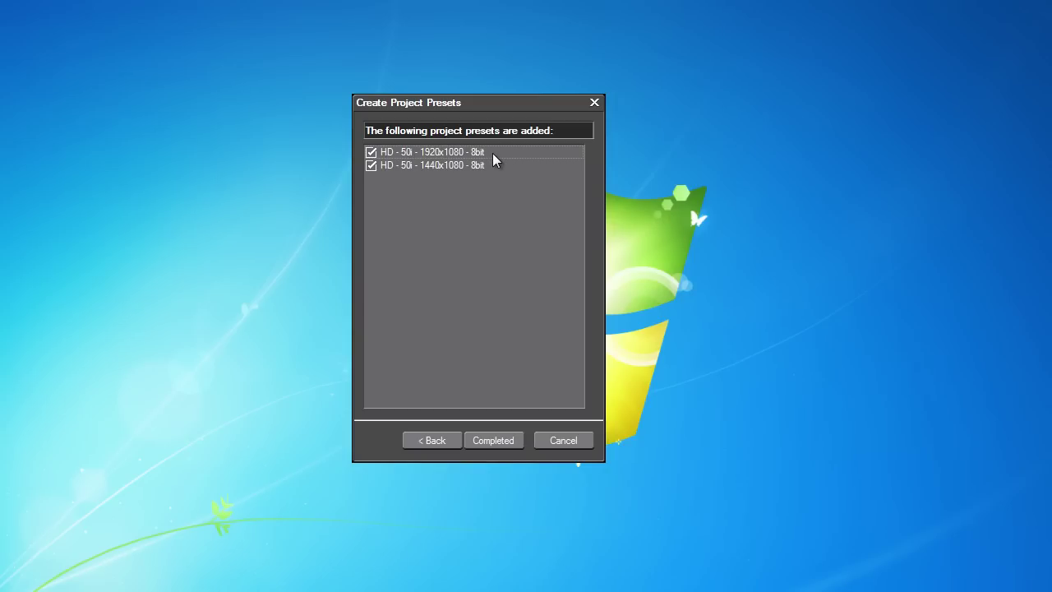
- Finish adding the presets and select HD 1920x1080 50i 8bit after previewing 1440x1080
left_click(502, 440)
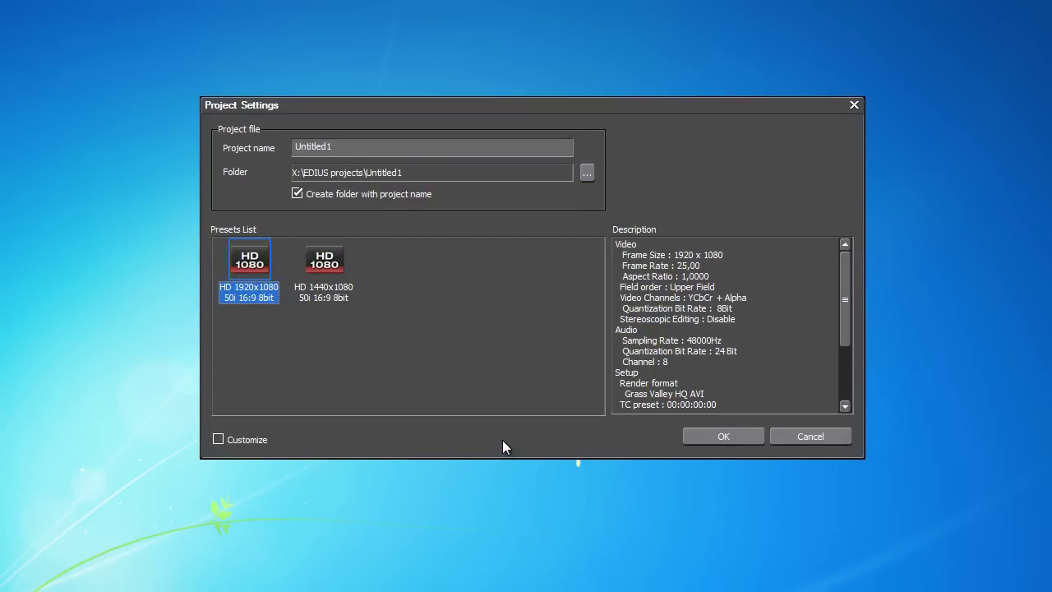
left_click(346, 285)
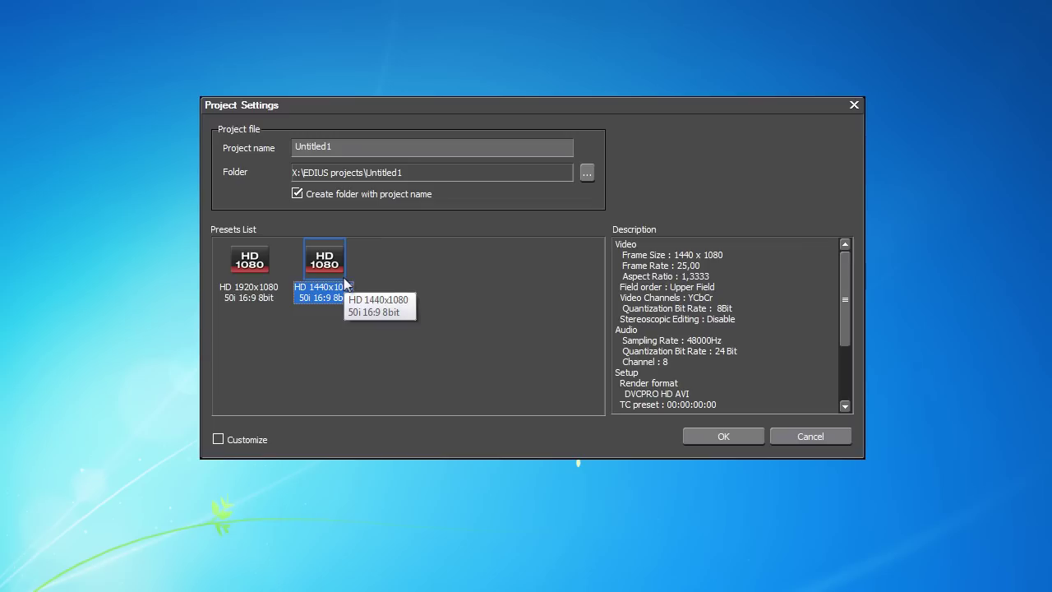
left_click(263, 274)
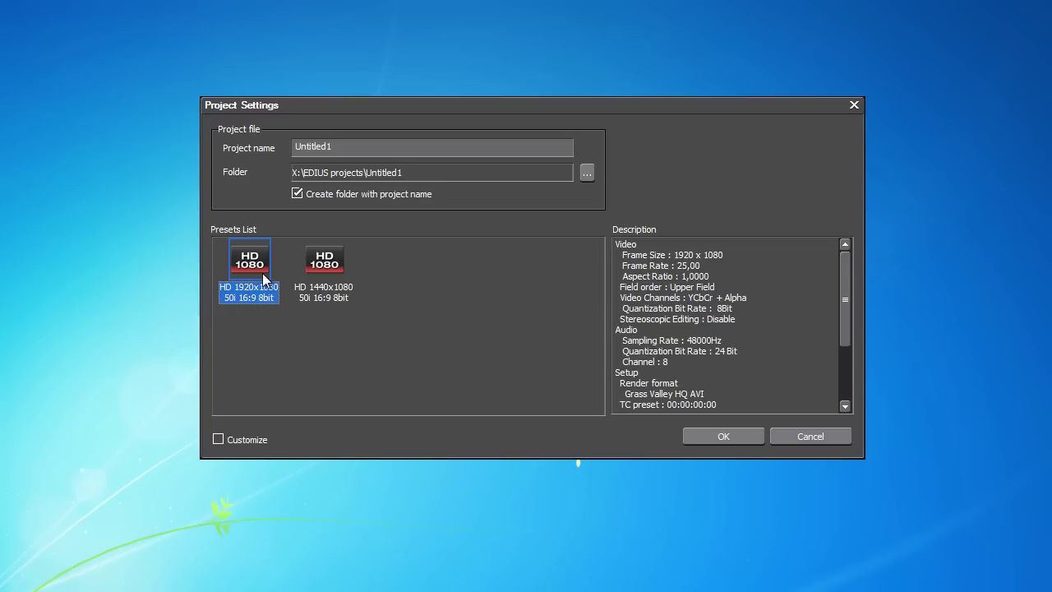
left_click(375, 145)
left_click_drag(376, 145, 270, 146)
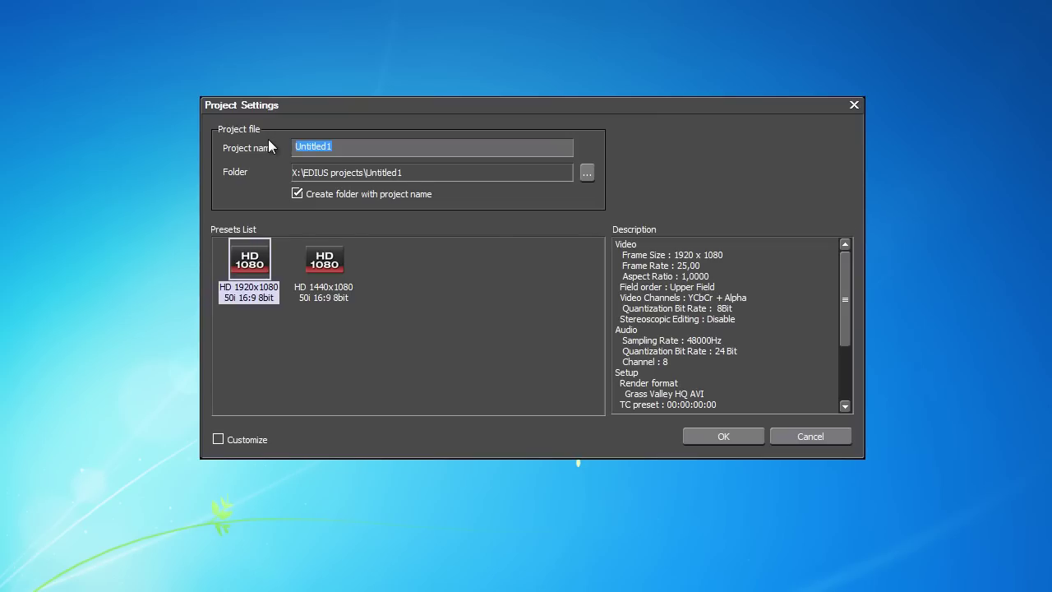
left_click(297, 194)
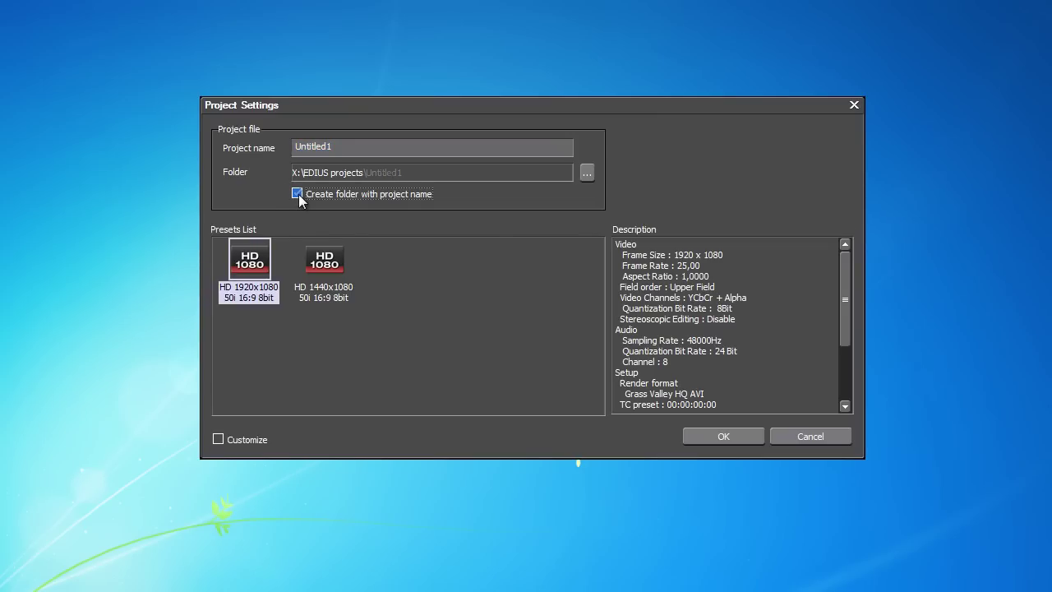
left_click(298, 195)
- Create project Untitled1 with the HD 1920x1080 50i 8bit preset after reviewing its description
left_click(257, 266)
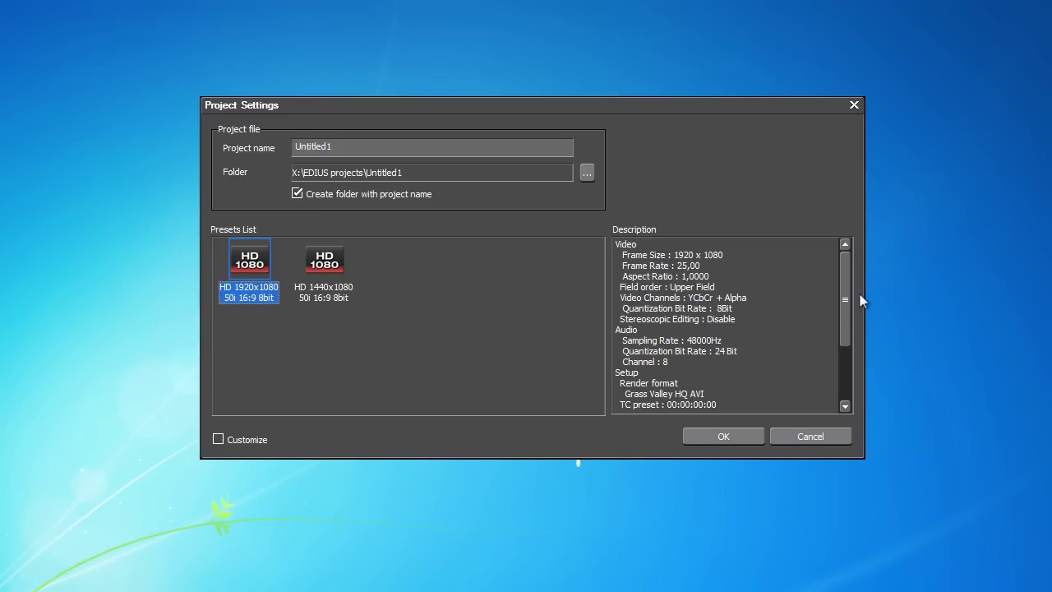
left_click_drag(846, 301, 851, 359)
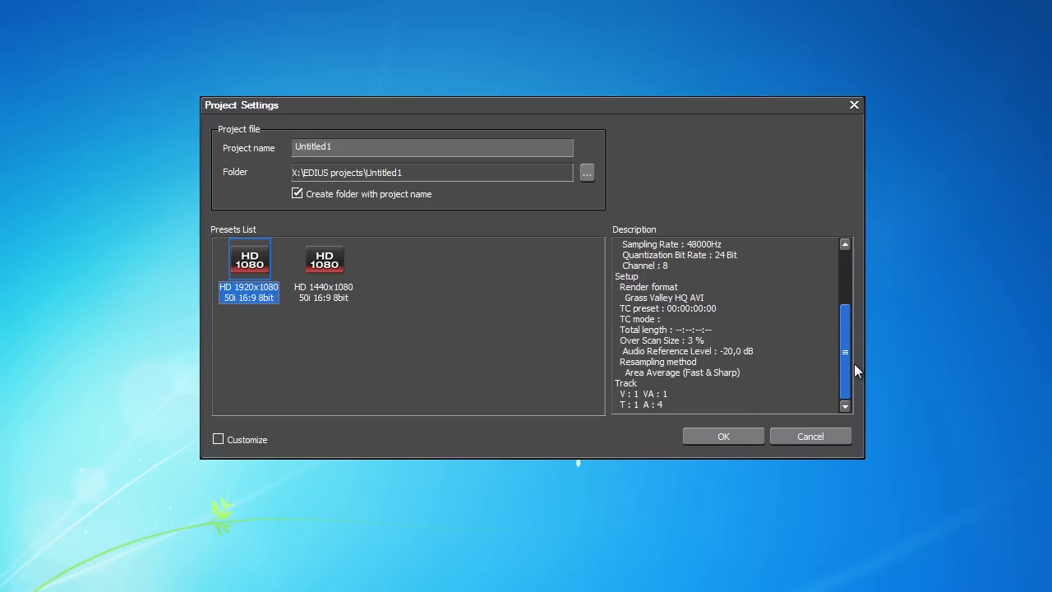
left_click_drag(854, 364, 854, 284)
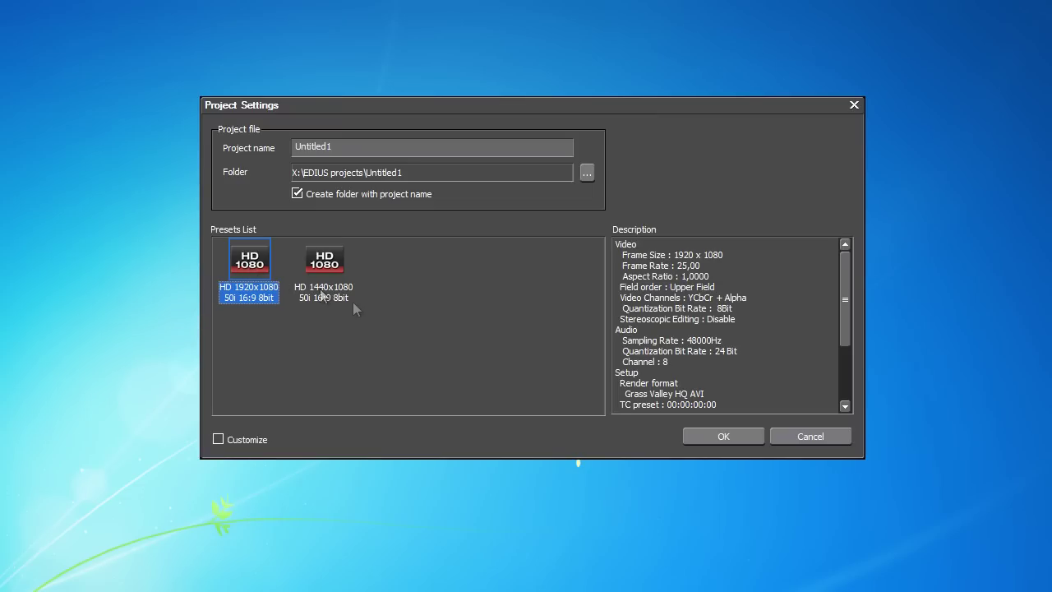
left_click(735, 431)
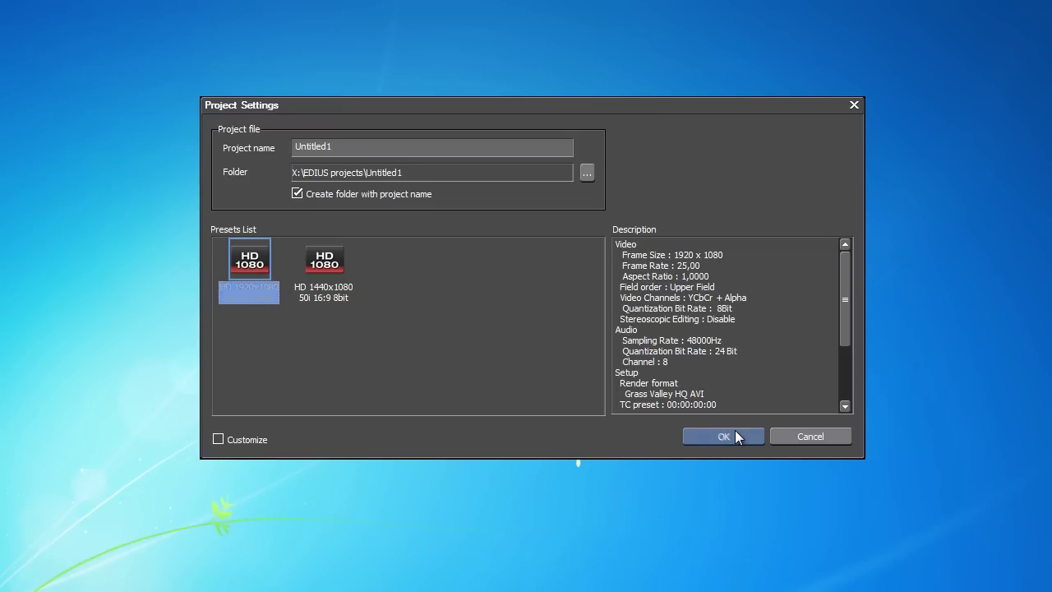